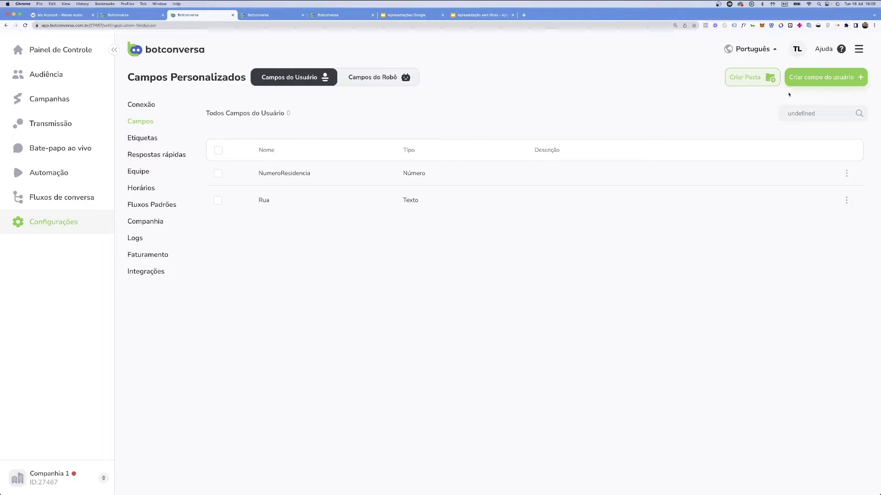
Start creating a new user field with the name Bairro
{"action": "left_click", "coordinate": [806, 79]}
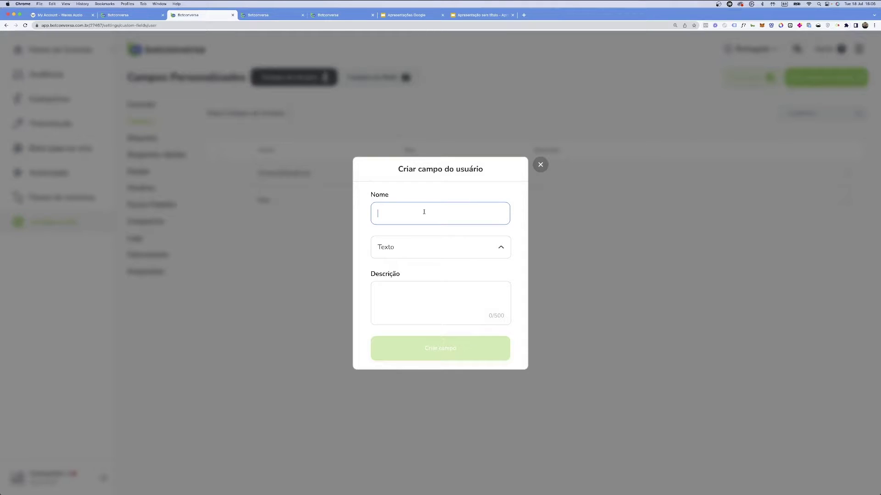
{"action": "type", "text": "Bairro"}
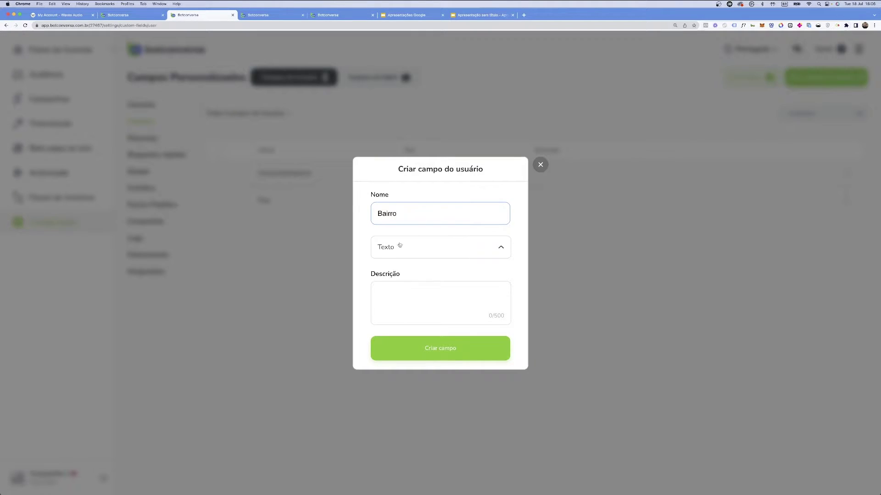
{"action": "left_click_drag", "start_coordinate": [395, 214], "coordinate": [374, 213]}
{"action": "left_click", "coordinate": [374, 213]}
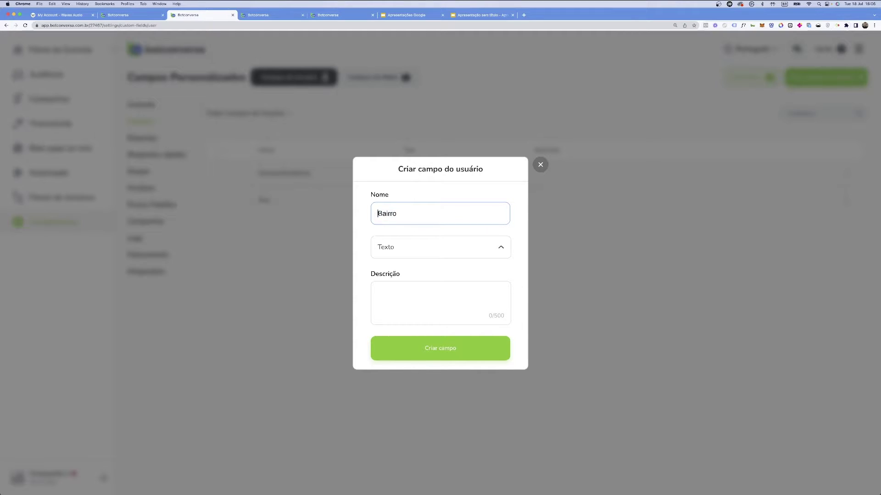
Try the types Número, Data and Data & Hora for the new Bairro field
{"action": "left_click", "coordinate": [400, 250]}
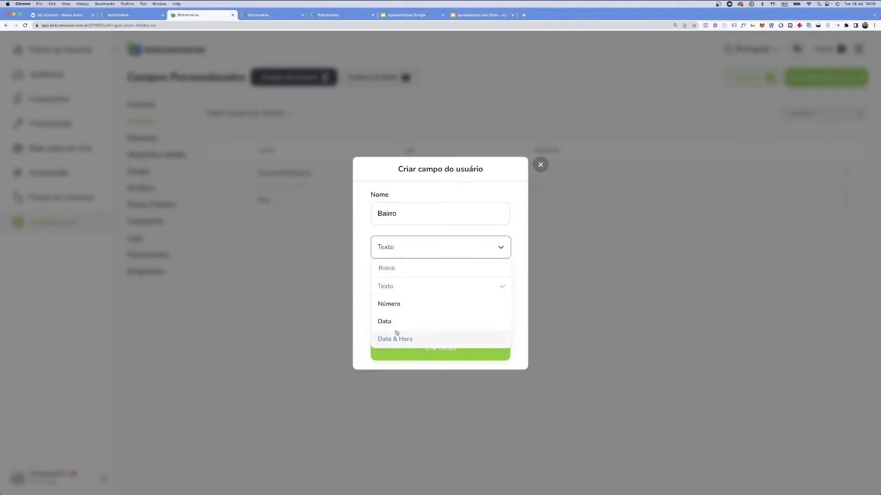
{"action": "left_click", "coordinate": [402, 250]}
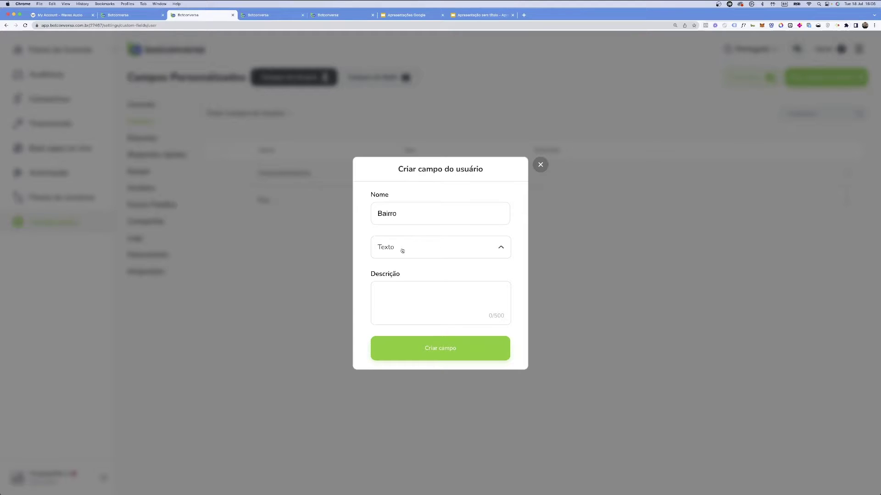
{"action": "left_click", "coordinate": [402, 250]}
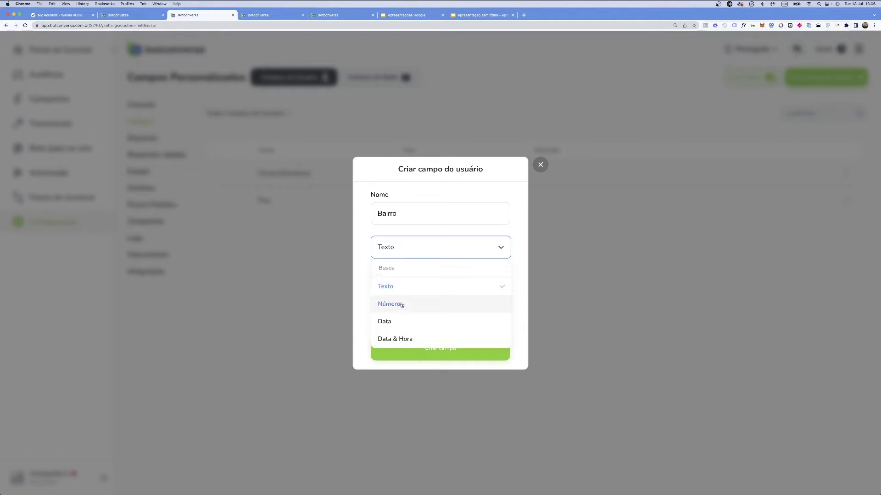
{"action": "left_click", "coordinate": [402, 305]}
{"action": "left_click", "coordinate": [405, 253]}
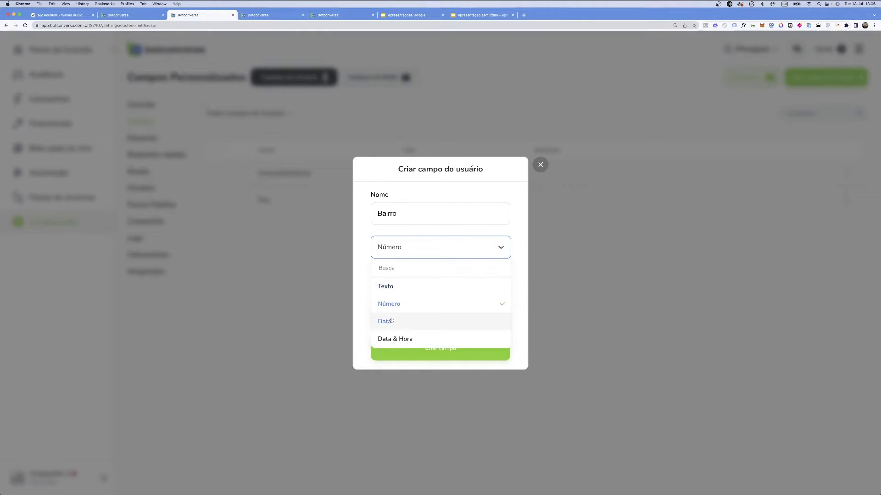
{"action": "left_click", "coordinate": [391, 321]}
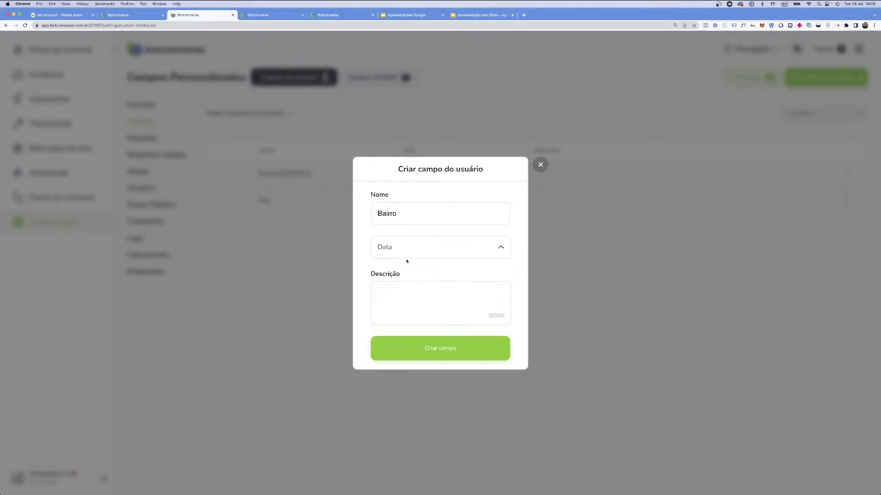
{"action": "left_click", "coordinate": [415, 243]}
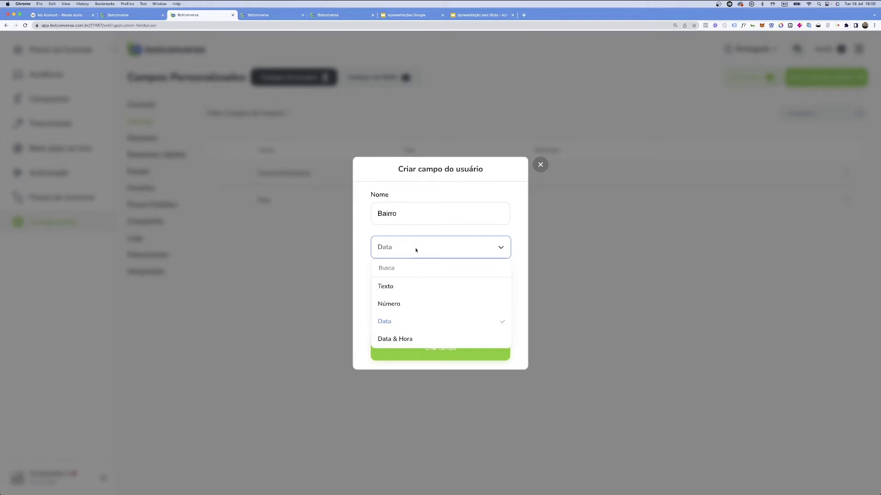
{"action": "left_click", "coordinate": [390, 339]}
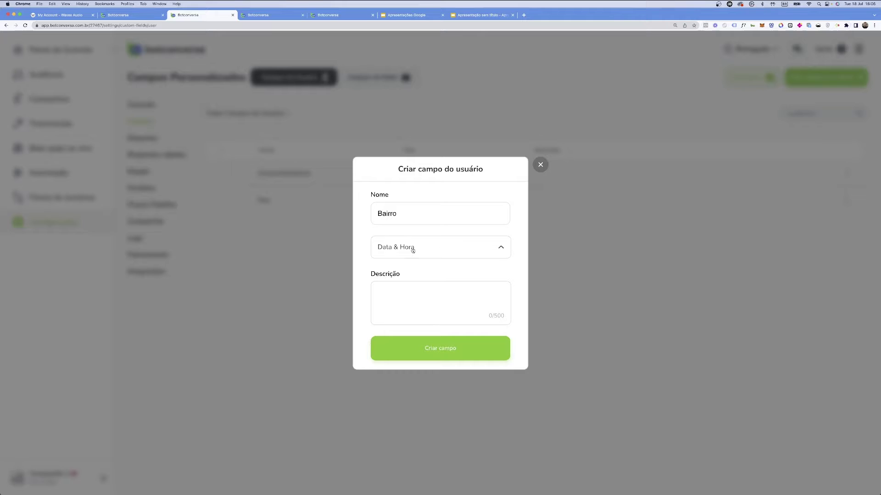
{"action": "left_click", "coordinate": [391, 213]}
Set the Bairro field's type to Texto and create the field
{"action": "left_click", "coordinate": [401, 248]}
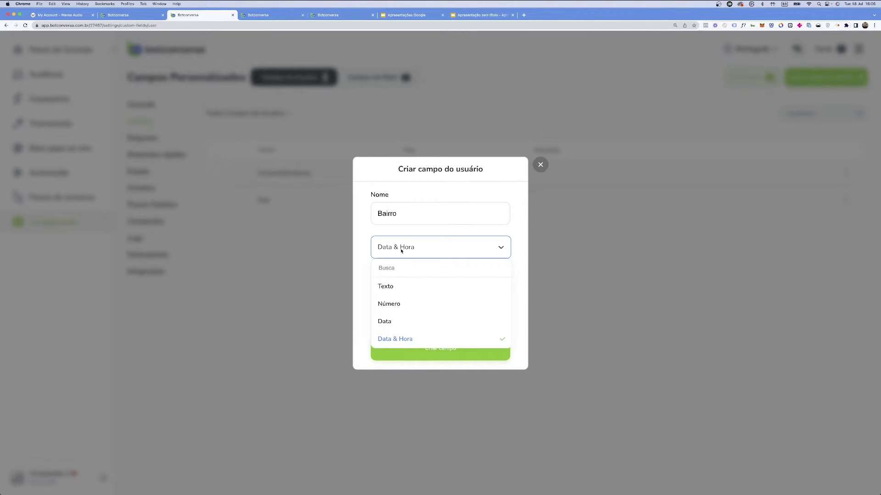
{"action": "left_click", "coordinate": [392, 285]}
{"action": "left_click", "coordinate": [427, 347]}
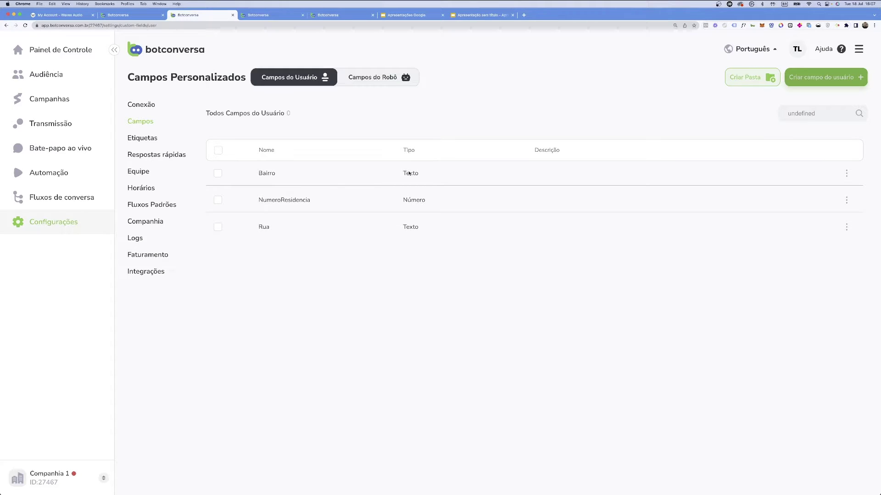
Start another new user field named UnidadesProdutoX with the type Número
{"action": "left_click", "coordinate": [815, 78]}
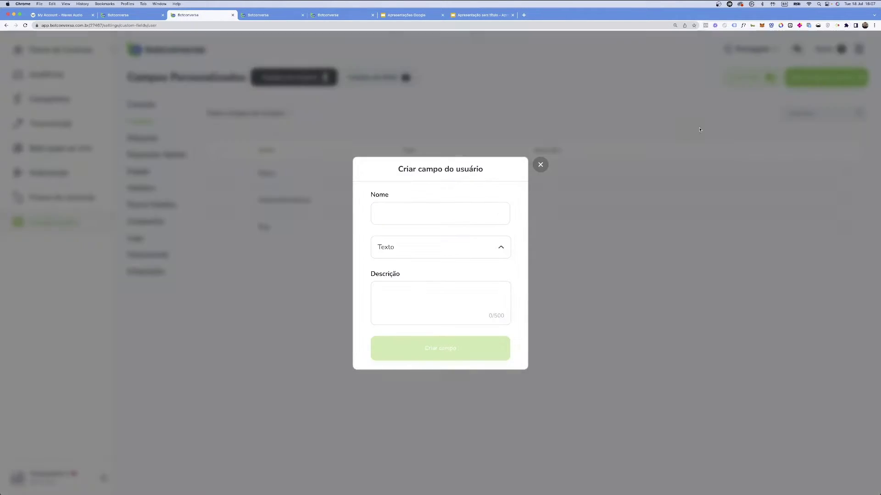
{"action": "left_click", "coordinate": [399, 215]}
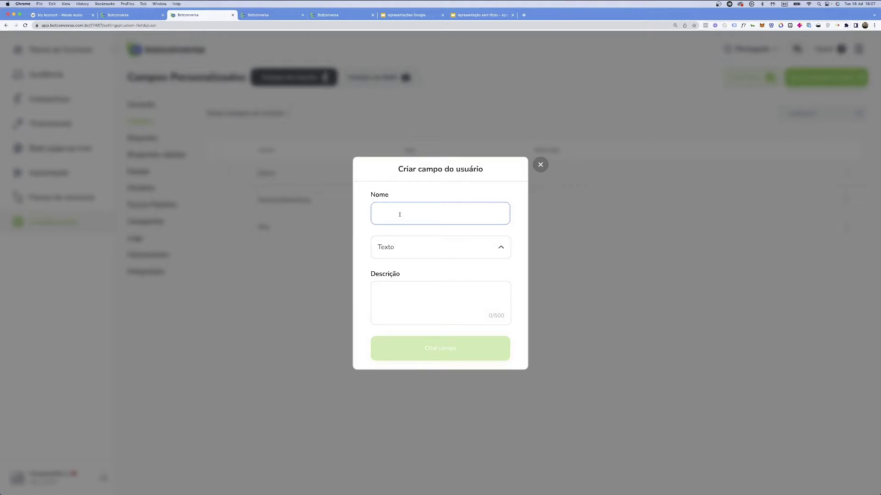
{"action": "type", "text": "Qt"}
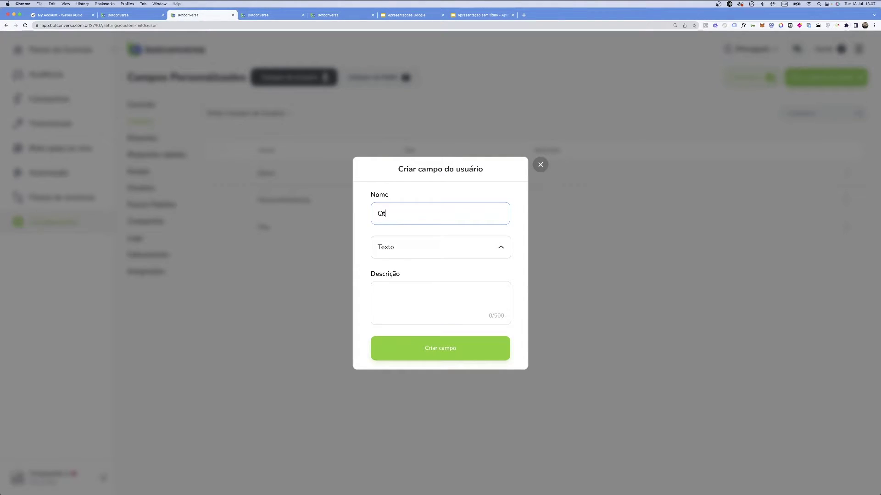
{"action": "key", "text": "BackSpace"}
{"action": "type", "text": "UnidadesProdutoX"}
{"action": "left_click", "coordinate": [412, 248]}
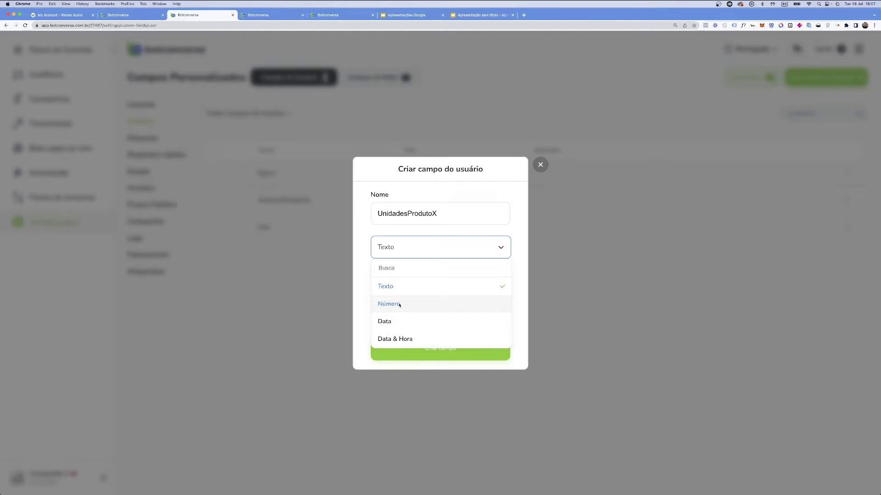
{"action": "left_click", "coordinate": [399, 304]}
{"action": "left_click", "coordinate": [403, 250]}
{"action": "left_click", "coordinate": [448, 213]}
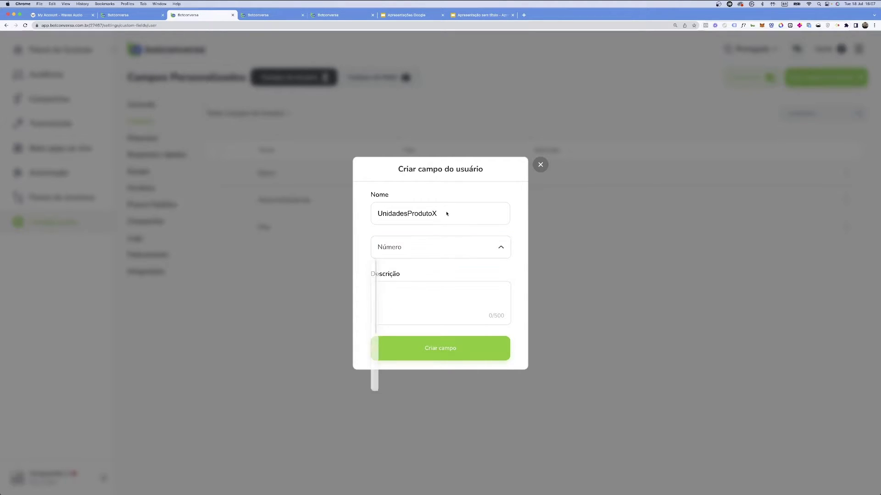
Replace the name of the field being created with PreçoProduto
{"action": "left_click", "coordinate": [445, 215]}
{"action": "key", "text": "super+a"}
{"action": "type", "text": "Preço"}
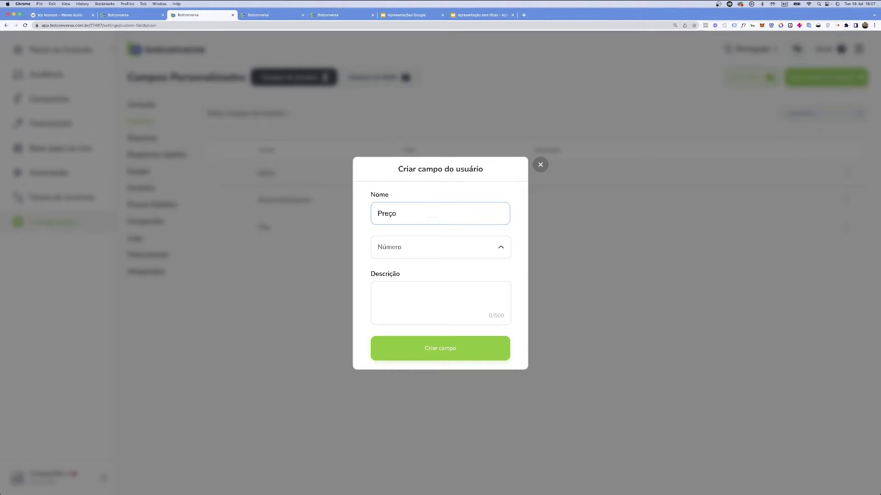
{"action": "type", "text": "Produto"}
{"action": "key", "text": "BackSpace"}
{"action": "key", "text": "BackSpace"}
{"action": "key", "text": "BackSpace"}
{"action": "key", "text": "BackSpace"}
{"action": "type", "text": "duto"}
{"action": "double_click", "coordinate": [427, 214]}
{"action": "left_click", "coordinate": [428, 214]}
Choose Número as the PreçoProduto field's type and create the field
{"action": "left_click", "coordinate": [406, 246]}
{"action": "left_click", "coordinate": [387, 304]}
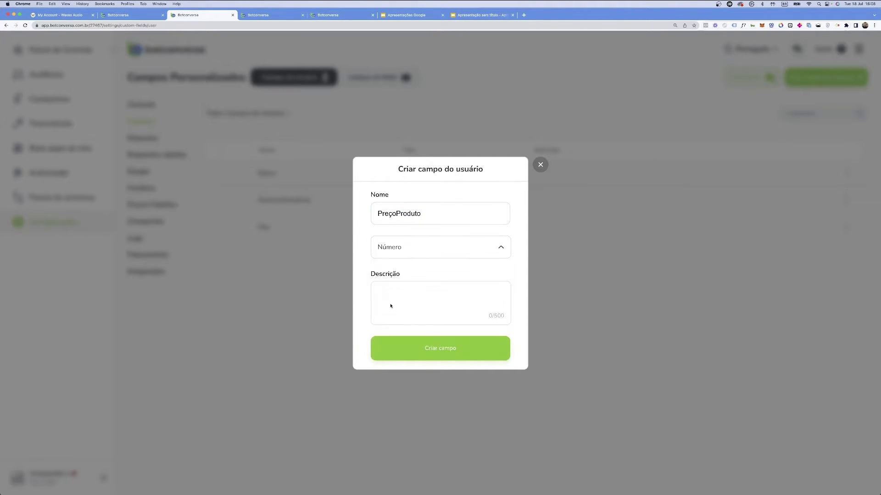
{"action": "left_click", "coordinate": [407, 343]}
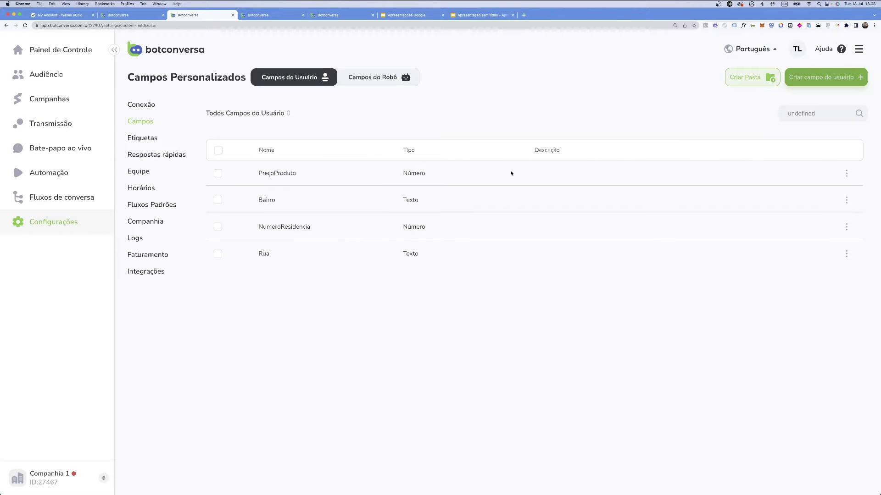
Create another user field named QtdProduto with the type Número
{"action": "left_click", "coordinate": [817, 79]}
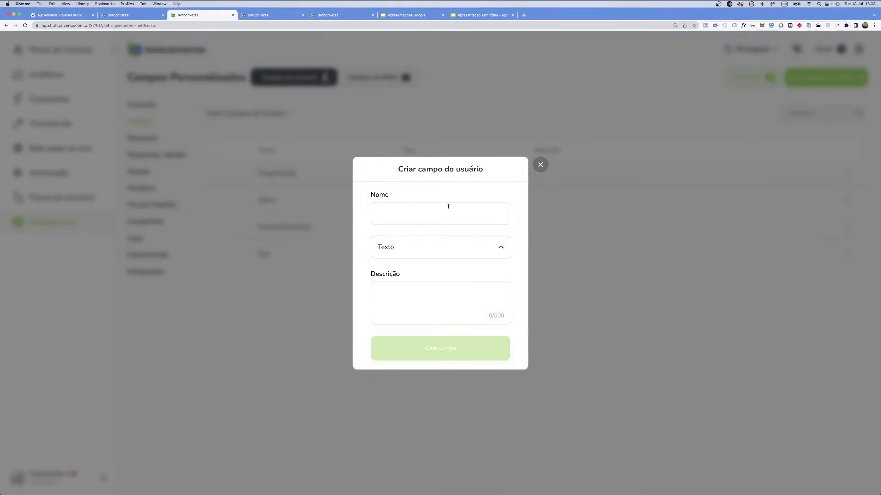
{"action": "left_click", "coordinate": [448, 207]}
{"action": "type", "text": "QtdP"}
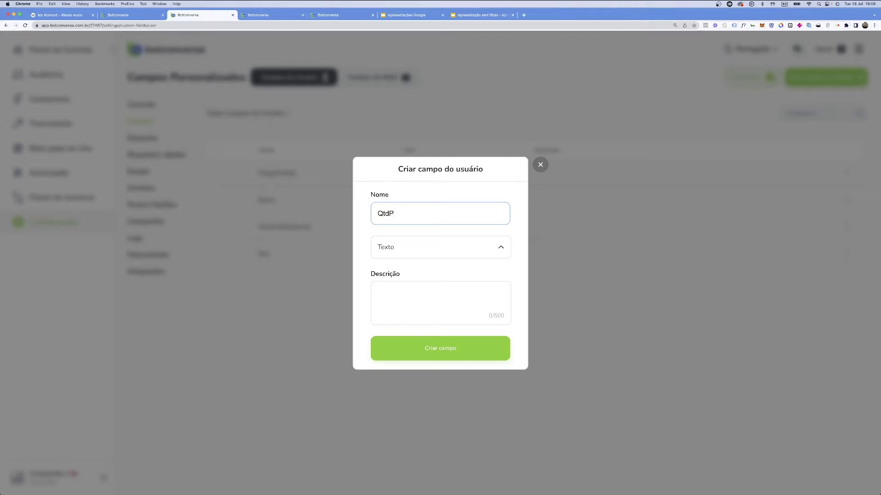
{"action": "type", "text": "roduto"}
{"action": "left_click", "coordinate": [413, 247]}
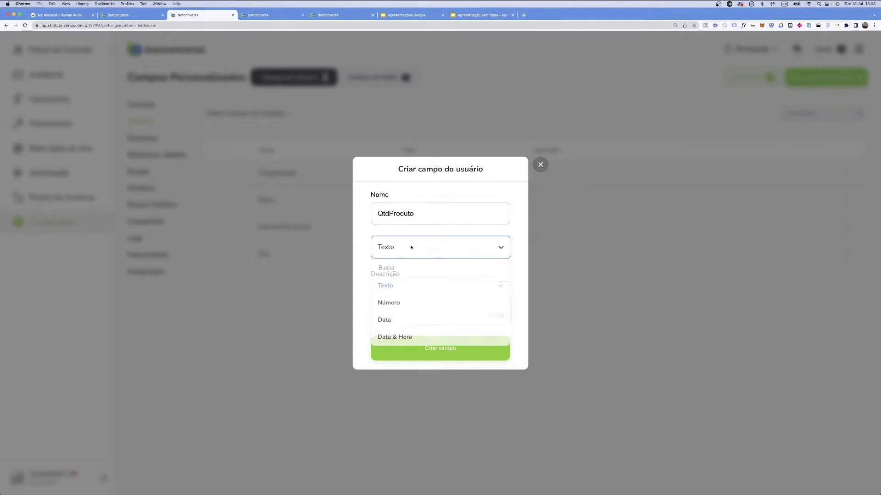
{"action": "left_click", "coordinate": [397, 303]}
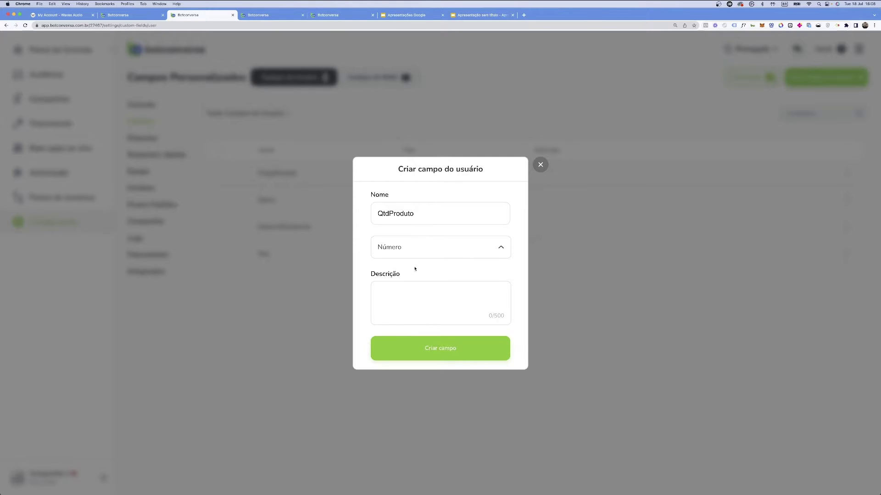
{"action": "left_click", "coordinate": [423, 352]}
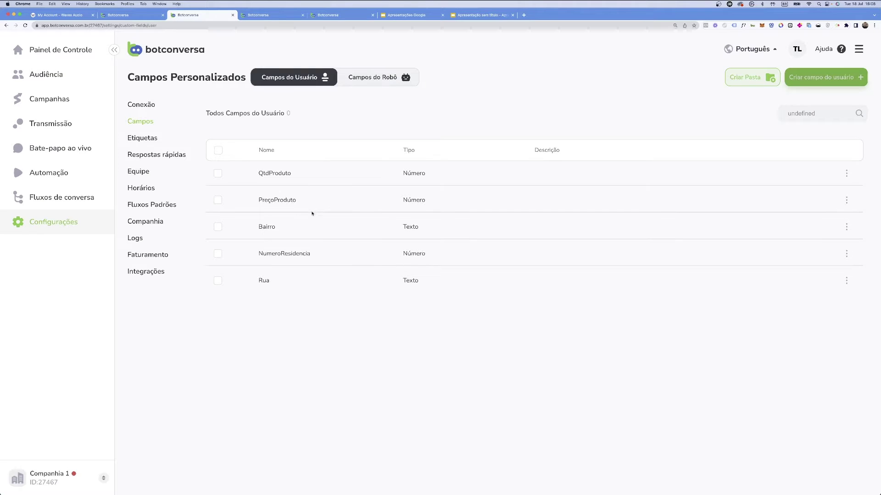
{"action": "left_click_drag", "start_coordinate": [301, 203], "coordinate": [288, 169]}
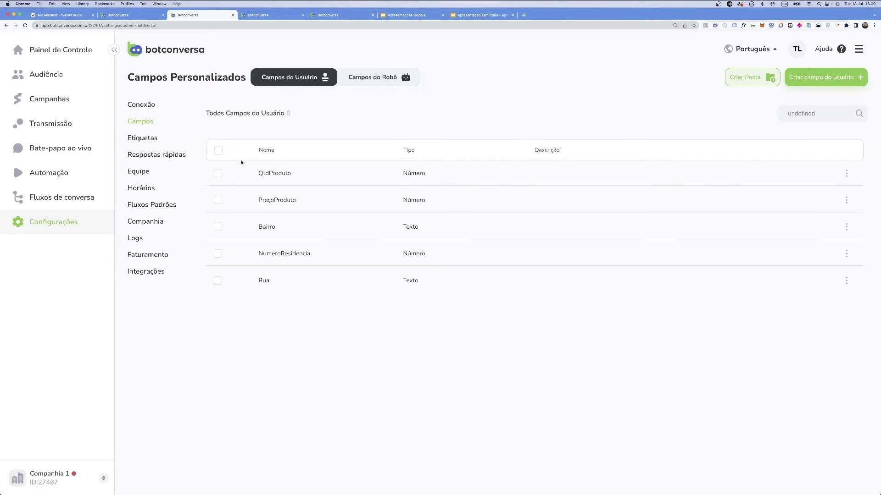
Switch to the Novo Fluxo Video flow, close the open block's editor and place a new Conteúdo block beside the existing one
{"action": "left_click", "coordinate": [144, 17]}
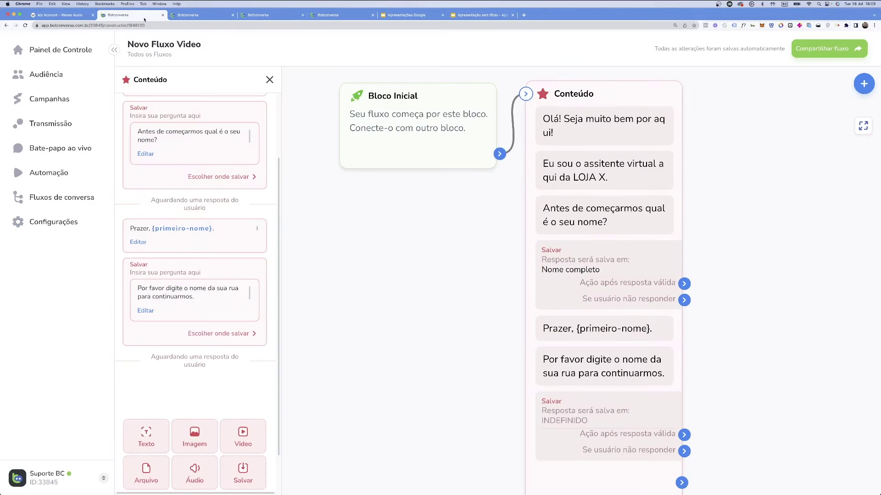
{"action": "left_click", "coordinate": [269, 79]}
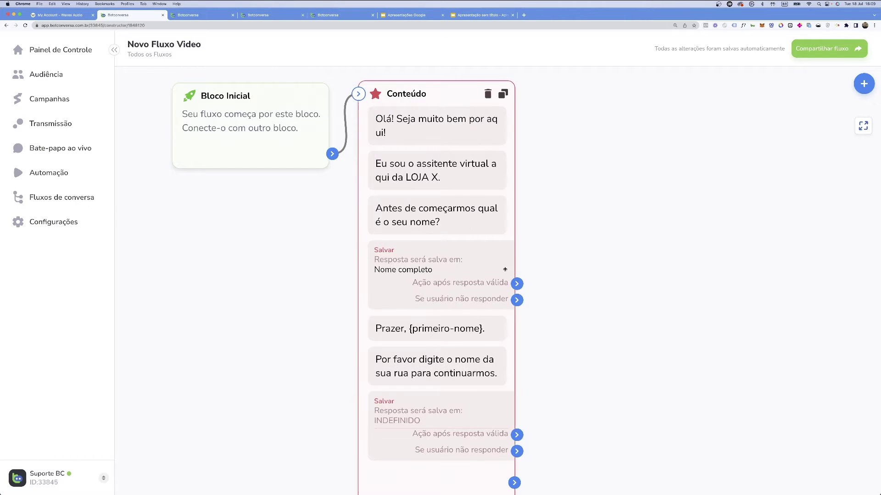
{"action": "scroll", "coordinate": [537, 262], "scroll_direction": "down", "scroll_amount": 3}
{"action": "scroll", "coordinate": [522, 219], "scroll_direction": "down", "scroll_amount": 3}
{"action": "left_click", "coordinate": [864, 84]}
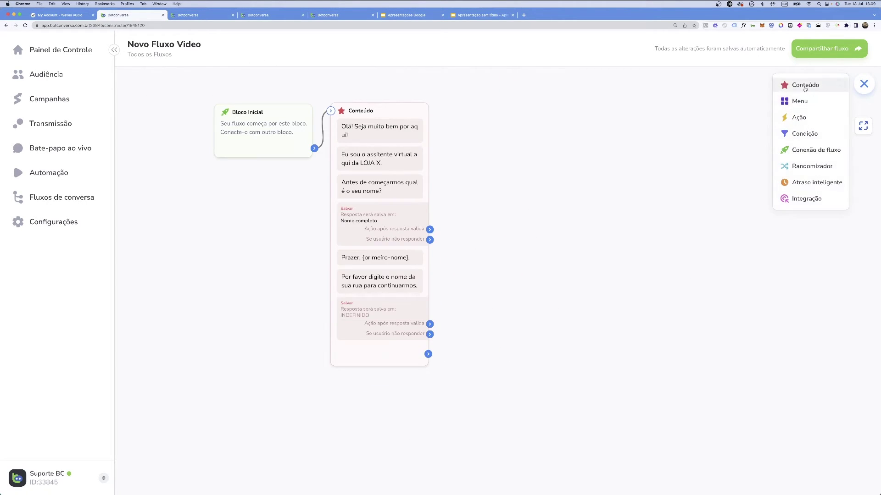
{"action": "left_click_drag", "start_coordinate": [802, 84], "coordinate": [582, 217]}
{"action": "scroll", "coordinate": [540, 234], "scroll_direction": "right", "scroll_amount": 3}
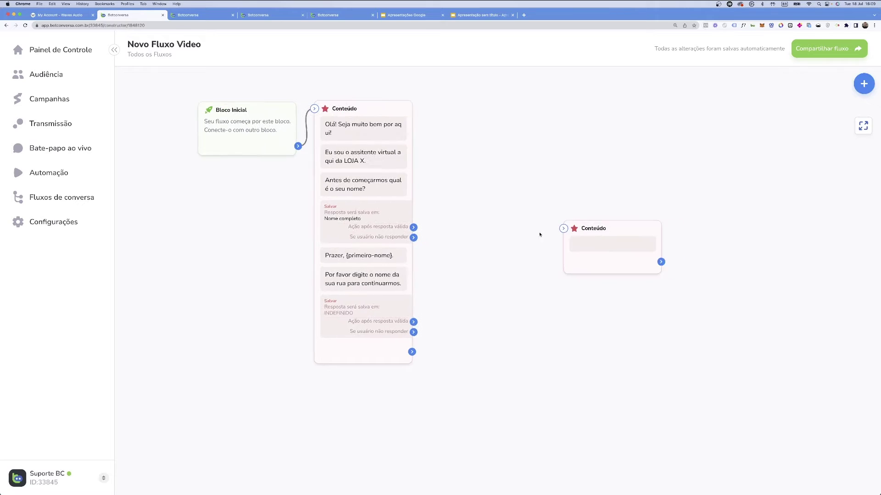
Add a Salvar element to the new Conteúdo block with the question "Quantas unidades você deseja?" and save its text
{"action": "left_click", "coordinate": [529, 231]}
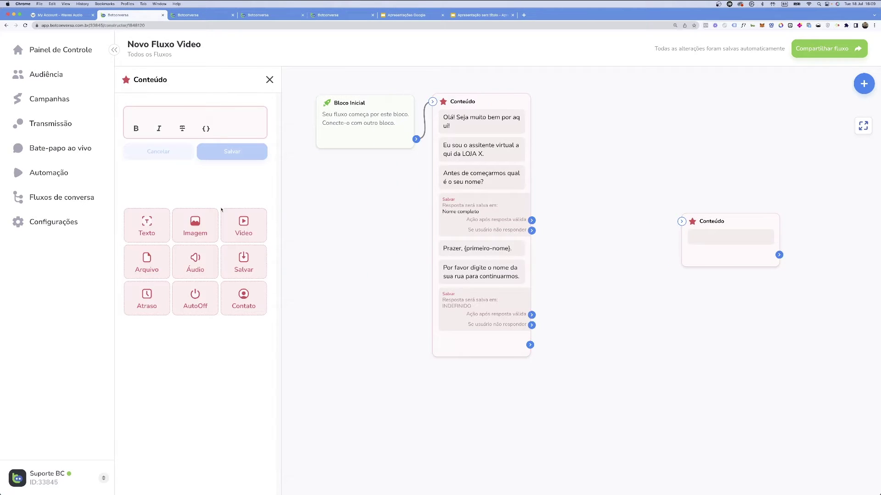
{"action": "left_click", "coordinate": [243, 262]}
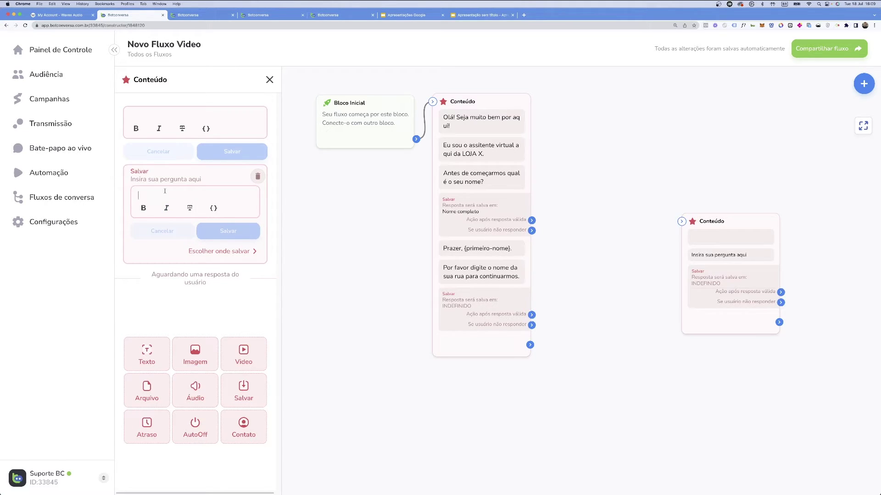
{"action": "type", "text": "Quantas unidades "}
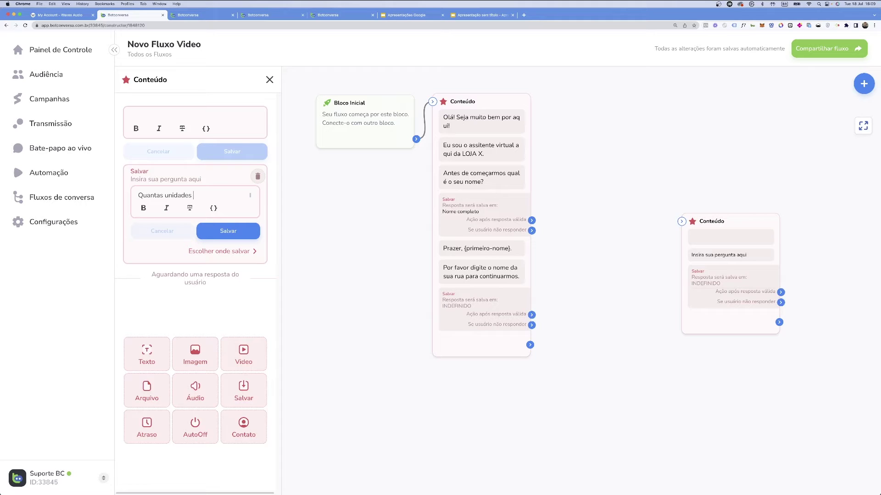
{"action": "type", "text": "você deseja?"}
{"action": "left_click", "coordinate": [228, 231]}
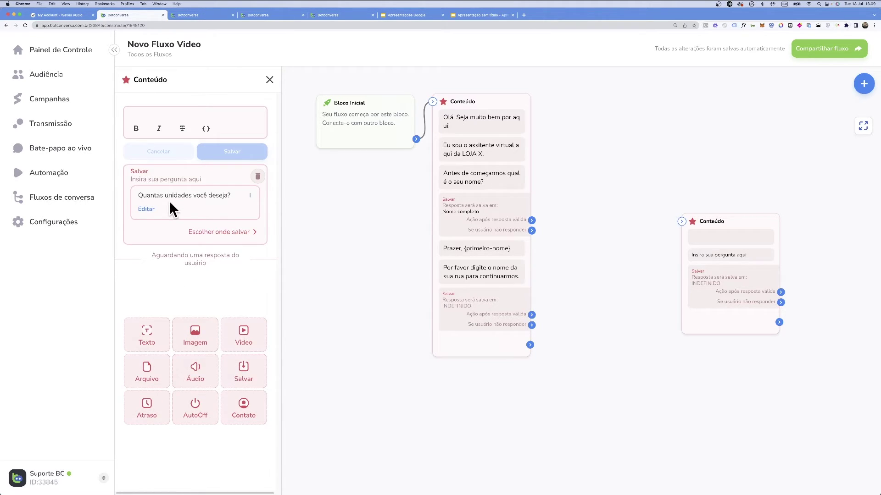
Open the save settings of the "Quantas unidades você deseja?" question and set its response type to Número
{"action": "left_click", "coordinate": [228, 232]}
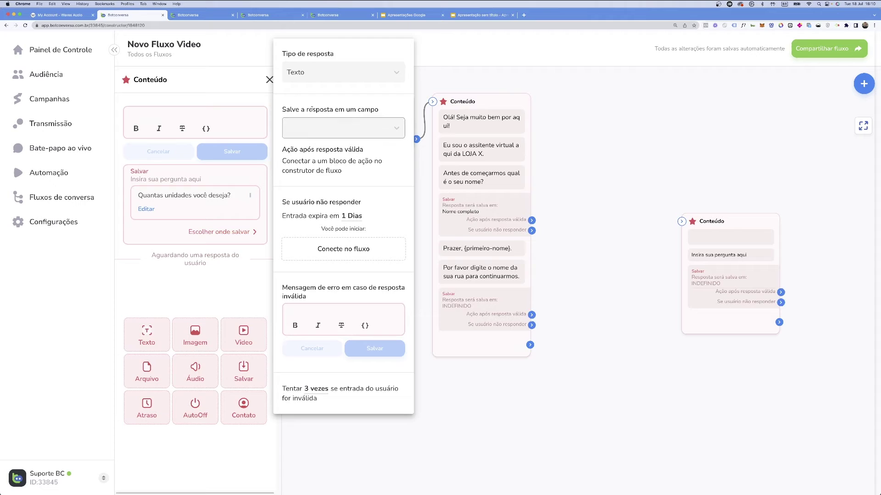
{"action": "left_click", "coordinate": [325, 74]}
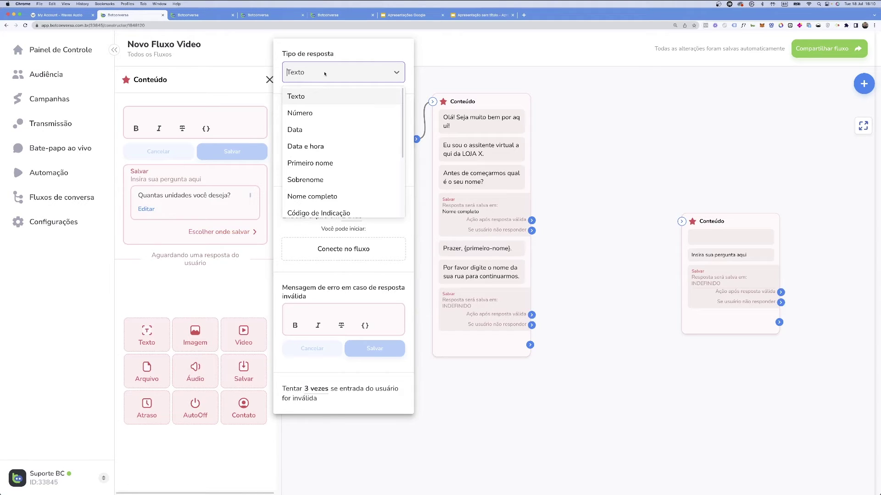
{"action": "left_click", "coordinate": [306, 113]}
Create a new user field named QtdProdutoX with the type Número from the question's save-field choices
{"action": "left_click", "coordinate": [318, 132]}
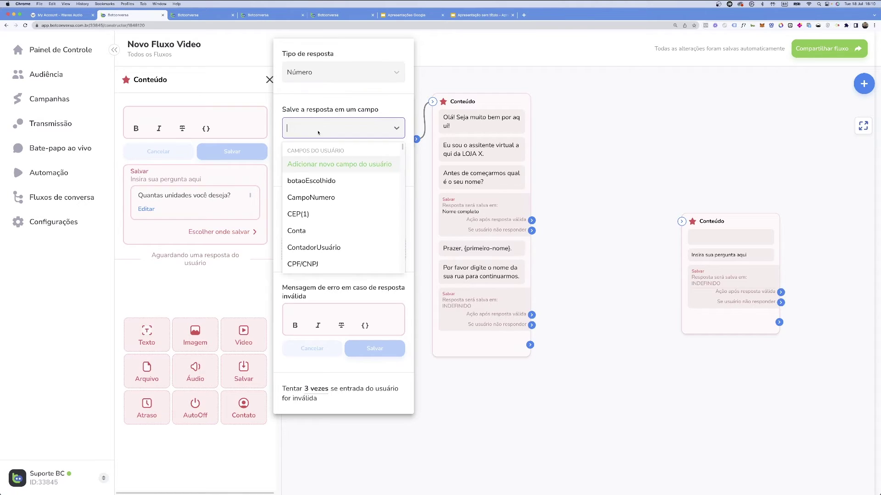
{"action": "scroll", "coordinate": [324, 228], "scroll_direction": "down", "scroll_amount": 5}
{"action": "scroll", "coordinate": [325, 224], "scroll_direction": "up", "scroll_amount": 10}
{"action": "left_click", "coordinate": [331, 164]}
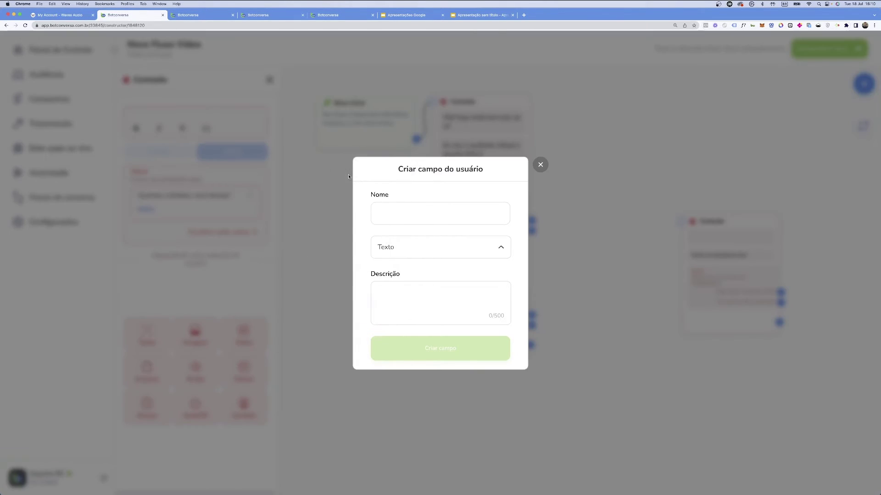
{"action": "type", "text": "QtdProd"}
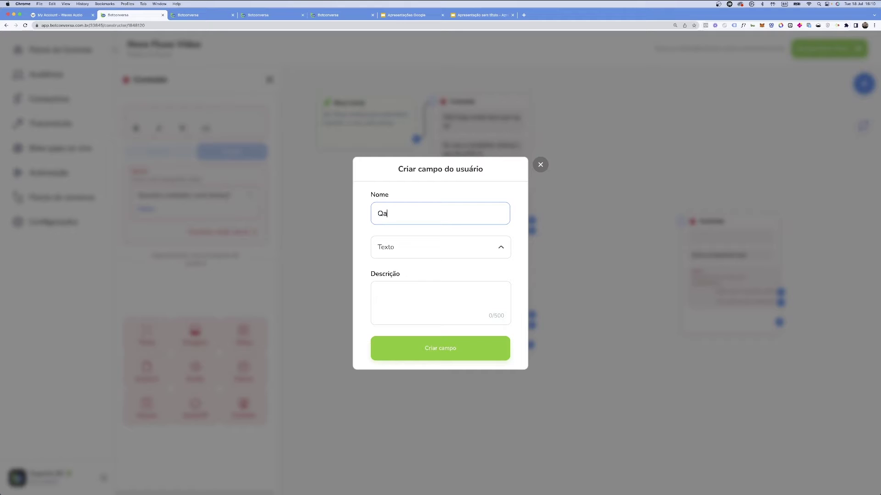
{"action": "type", "text": "utoX"}
{"action": "left_click", "coordinate": [414, 254]}
{"action": "left_click", "coordinate": [398, 305]}
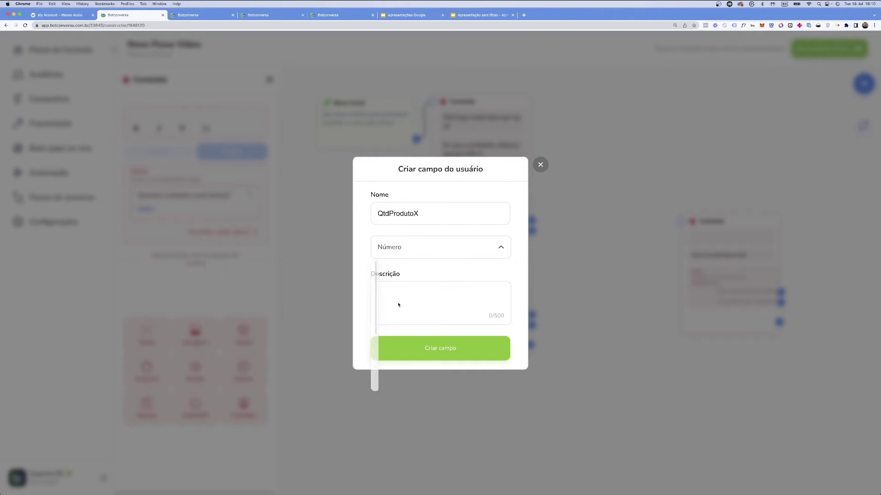
{"action": "left_click", "coordinate": [441, 348]}
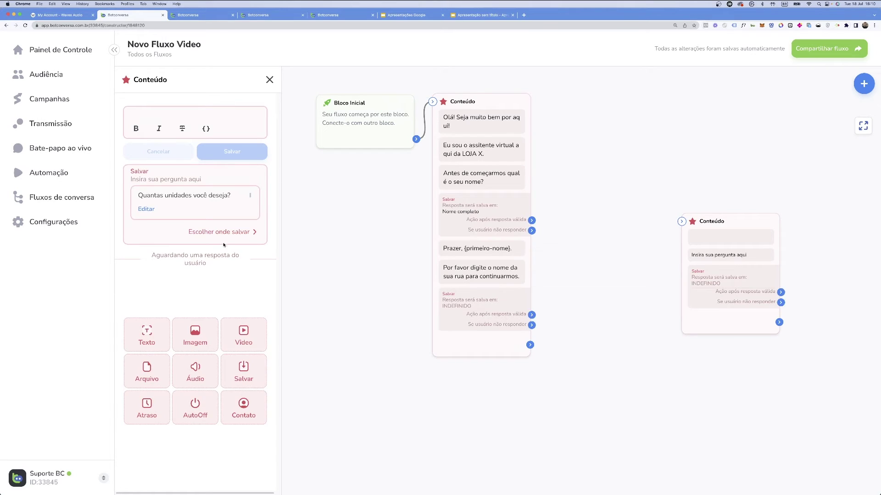
Set the quantity question's answer to be saved in the QtdProdutoX user field
{"action": "left_click", "coordinate": [254, 231]}
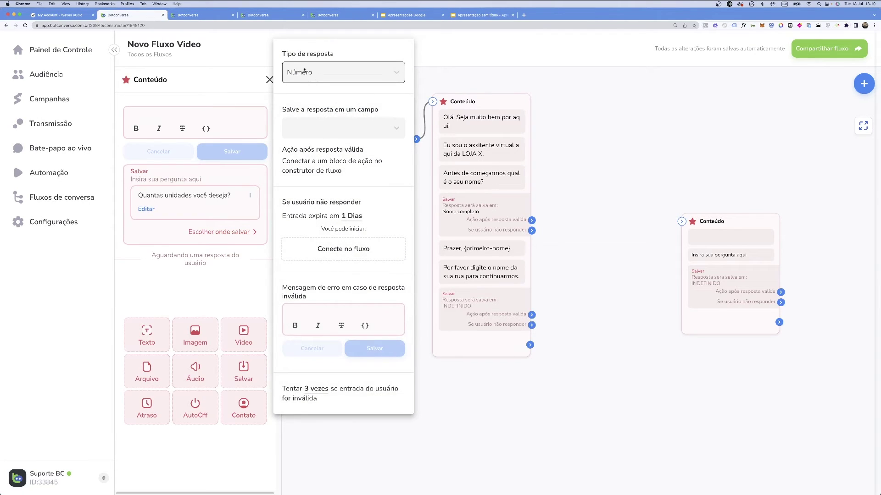
{"action": "left_click", "coordinate": [363, 127]}
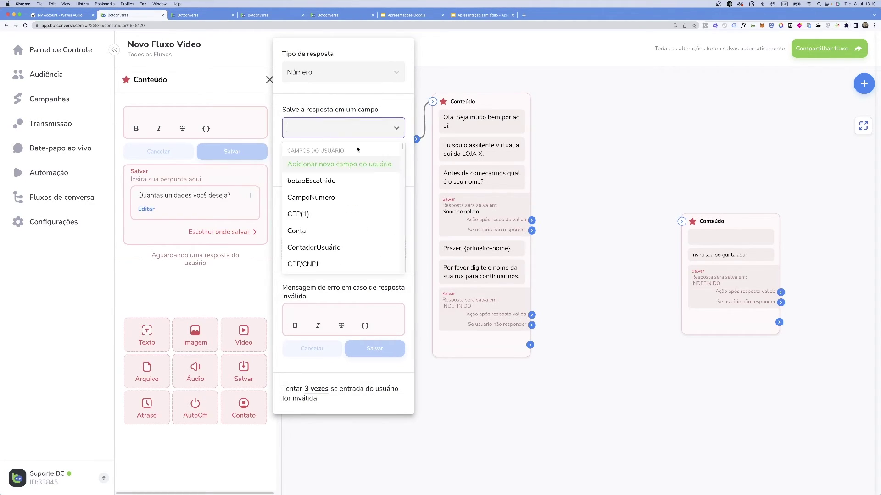
{"action": "type", "text": "qtd"}
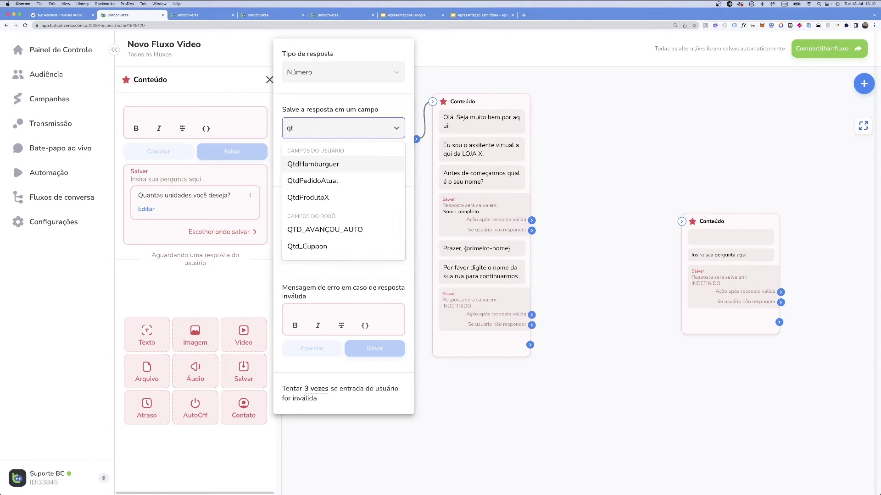
{"action": "key", "text": "Down"}
{"action": "key", "text": "Down"}
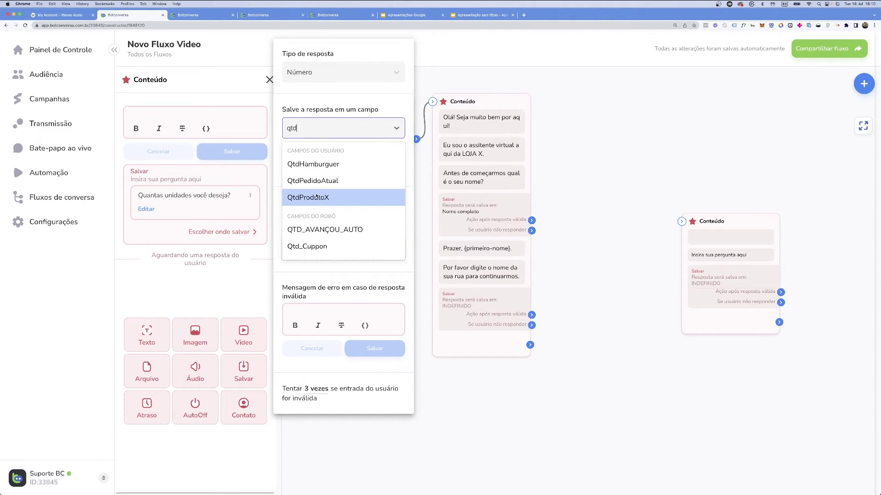
{"action": "key", "text": "Return"}
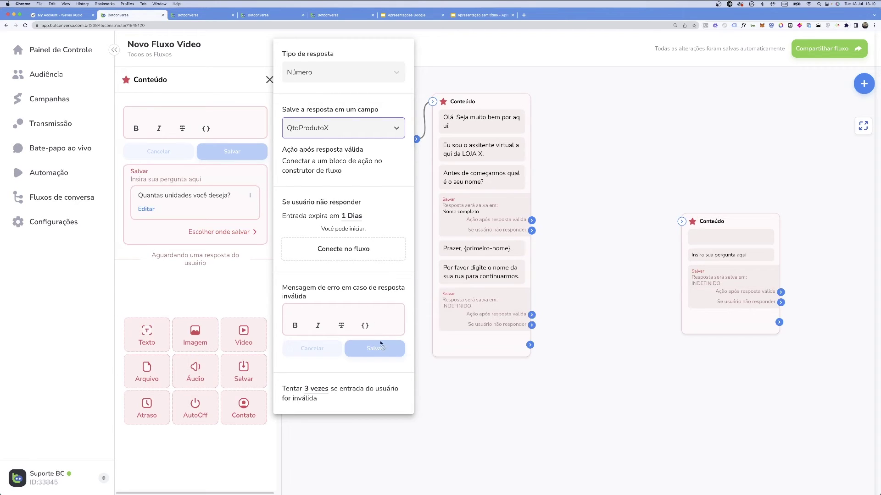
Begin the invalid-response error message with "Ops... parece que você não digitou um número."
{"action": "left_click", "coordinate": [337, 310]}
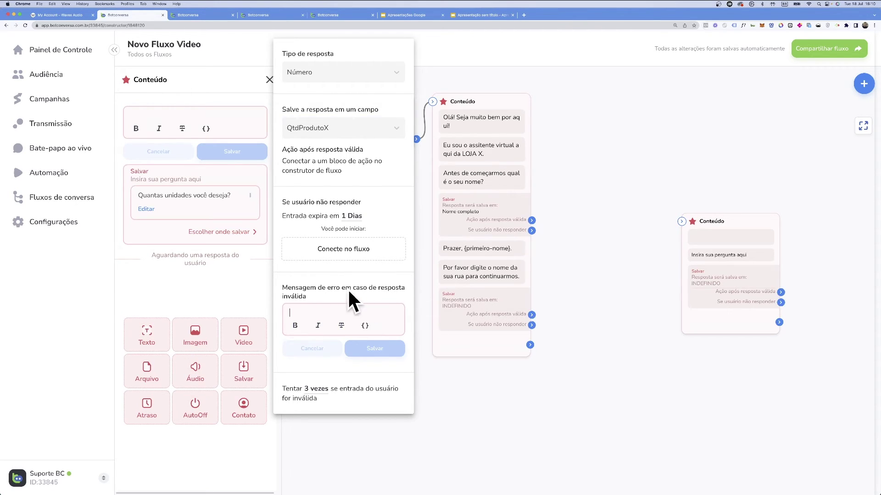
{"action": "type", "text": "Ops;."}
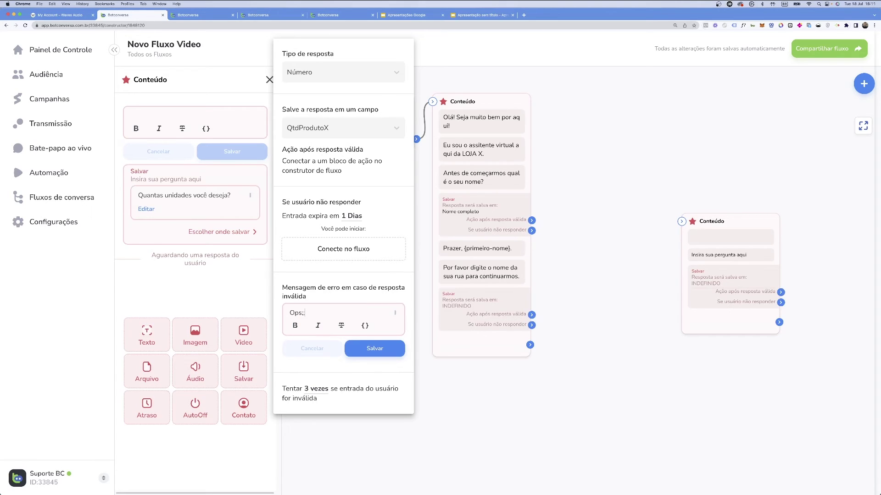
{"action": "key", "text": "BackSpace"}
{"action": "type", "text": "... parece que você não digitou um número."}
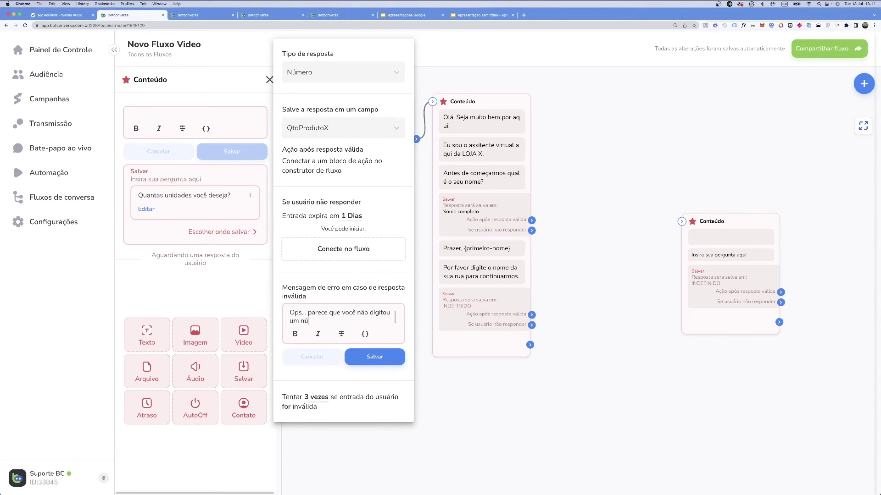
Add a separate paragraph "Por favor digite apenas números." to the error message, save it and close the save settings
{"action": "key", "text": "Return"}
{"action": "key", "text": "Return"}
{"action": "type", "text": "Por favor di"}
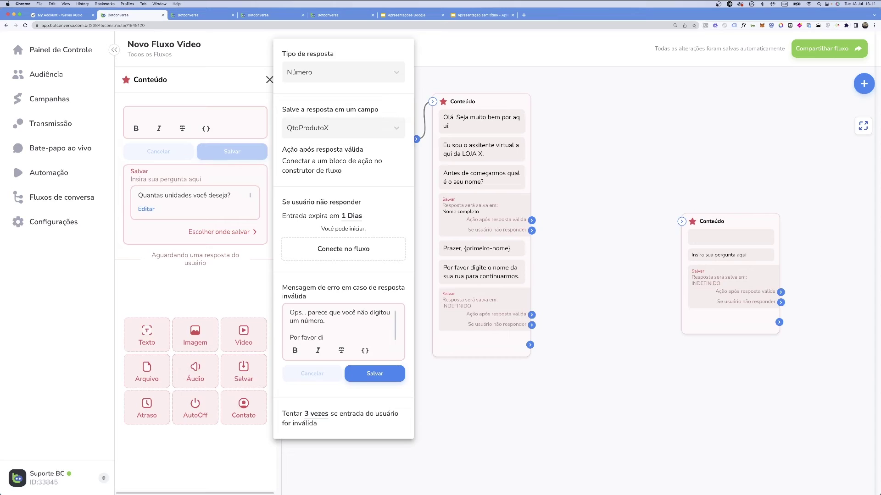
{"action": "type", "text": "gite apenas o número"}
{"action": "key", "text": "Return"}
{"action": "key", "text": "BackSpace"}
{"action": "key", "text": "BackSpace"}
{"action": "key", "text": "BackSpace"}
{"action": "key", "text": "BackSpace"}
{"action": "key", "text": "BackSpace"}
{"action": "key", "text": "BackSpace"}
{"action": "key", "text": "BackSpace"}
{"action": "key", "text": "BackSpace"}
{"action": "key", "text": "BackSpace"}
{"action": "type", "text": "penas números."}
{"action": "left_click", "coordinate": [371, 374]}
{"action": "left_click", "coordinate": [229, 288]}
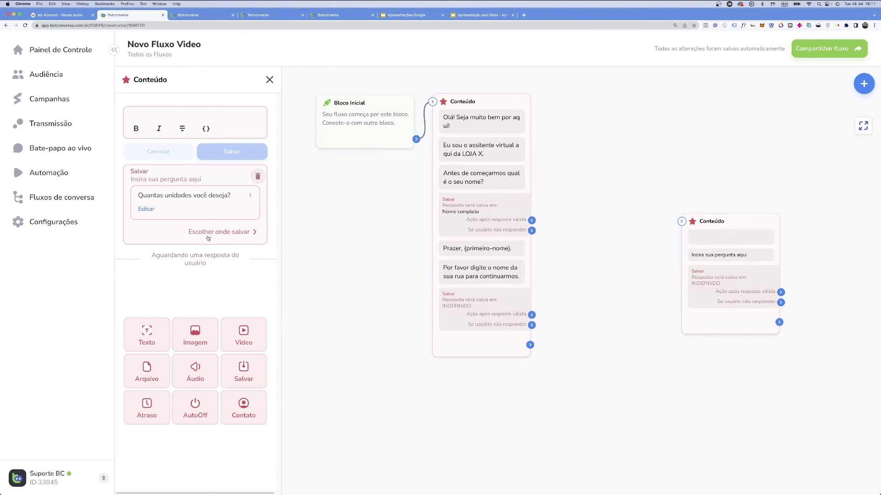
Review the question's save settings and selectable fields alongside the Campos do Usuário list, and return to the flow
{"action": "left_click", "coordinate": [208, 237]}
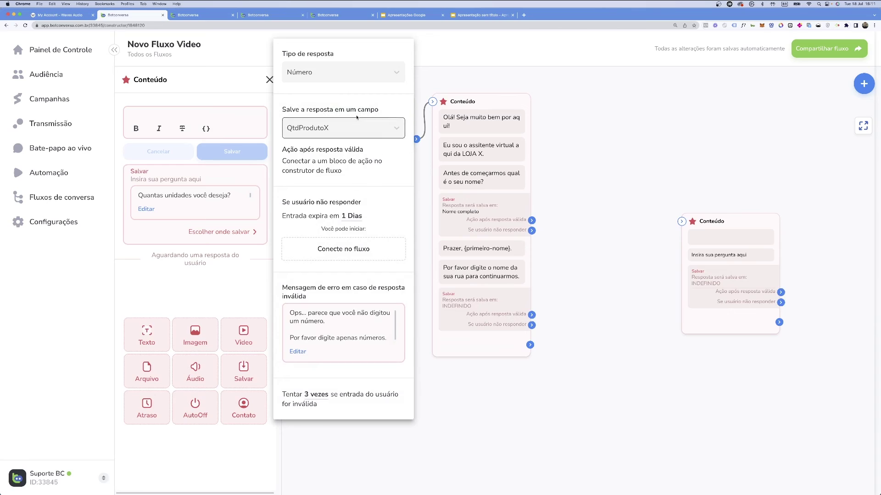
{"action": "left_click", "coordinate": [333, 133]}
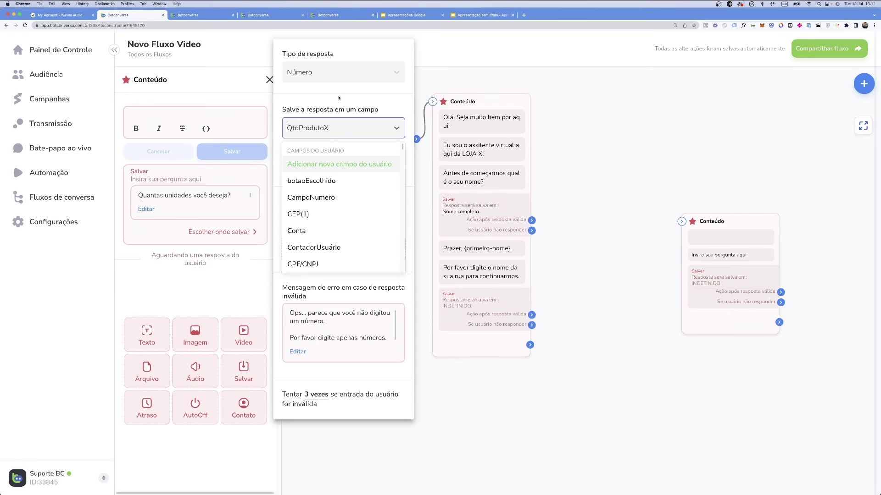
{"action": "left_click", "coordinate": [184, 17]}
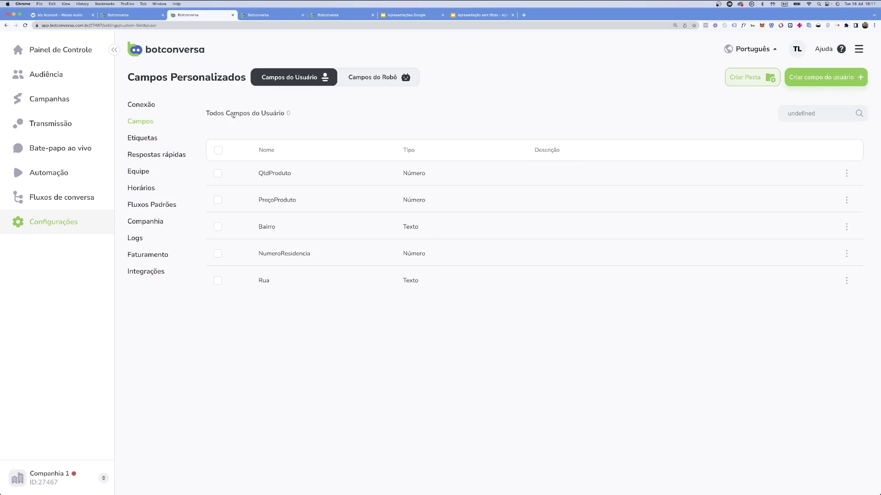
{"action": "left_click", "coordinate": [137, 15]}
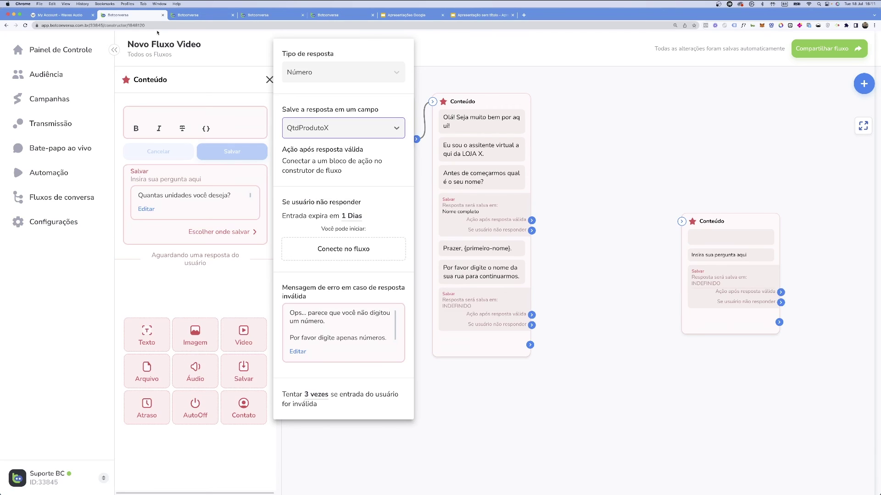